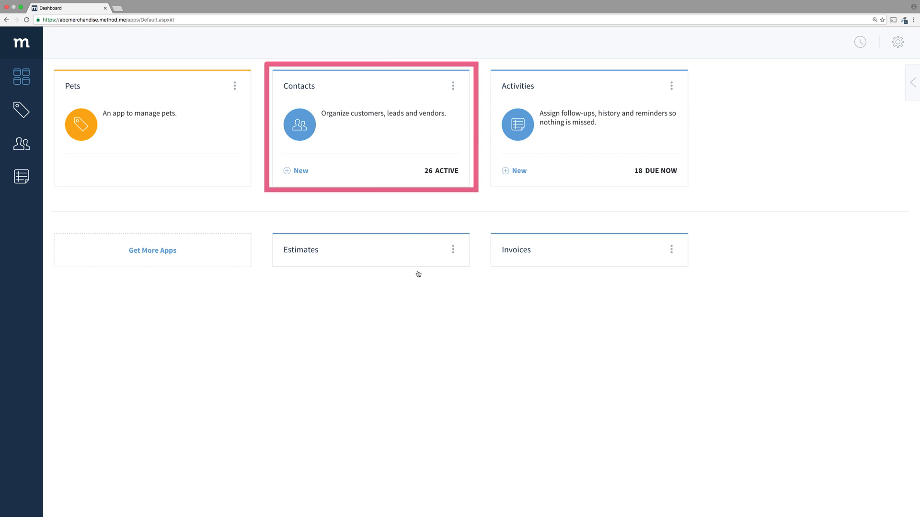
Step: Browse a contact's activities, estimates and invoices, then open the Pets app's pet list
click(387, 146)
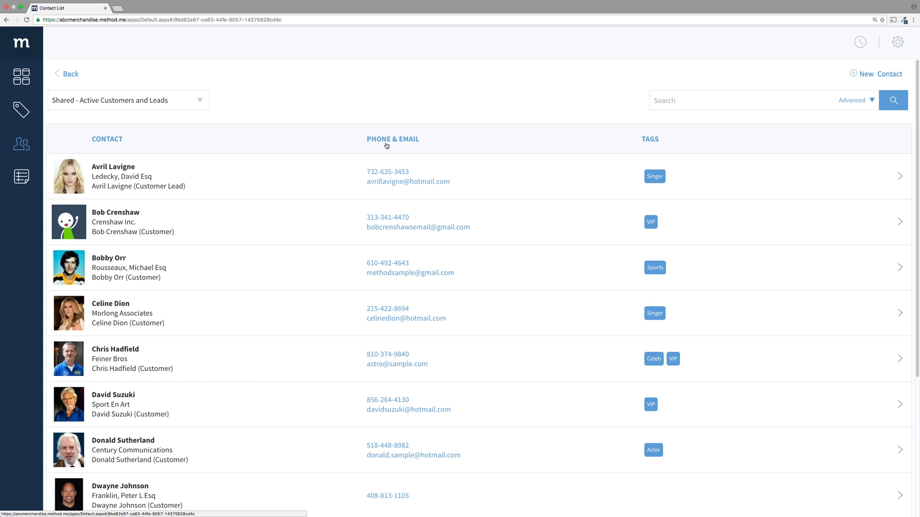
click(244, 223)
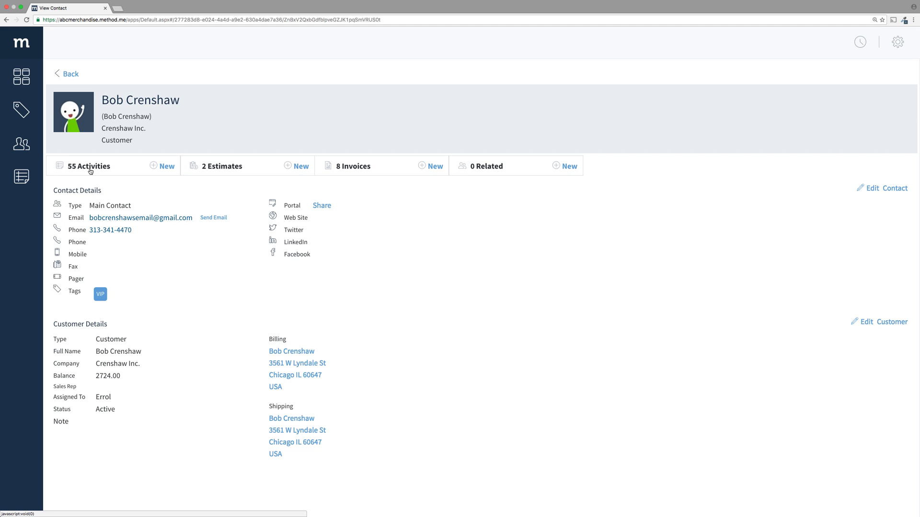
click(90, 170)
click(236, 171)
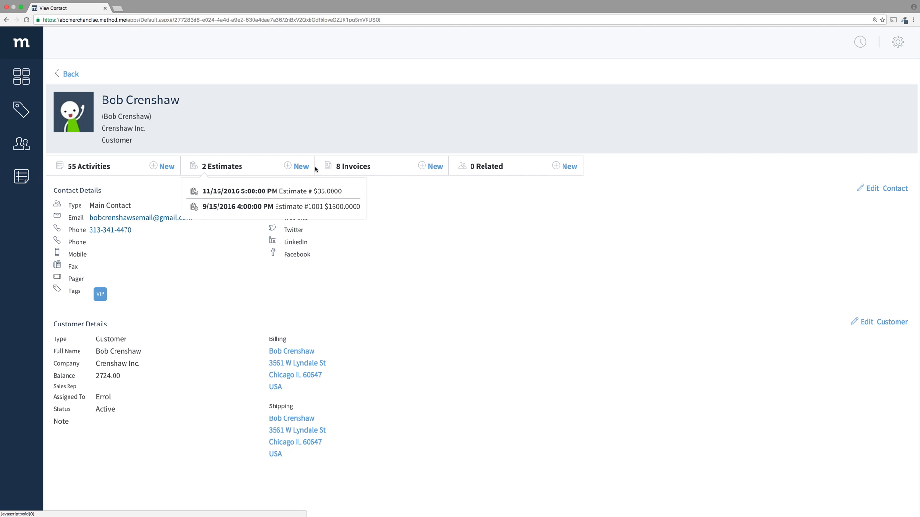
click(364, 168)
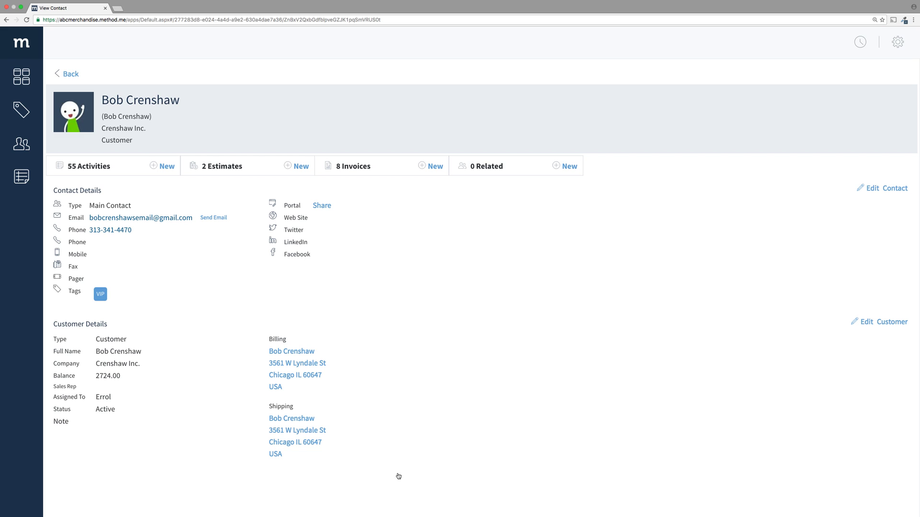
click(26, 80)
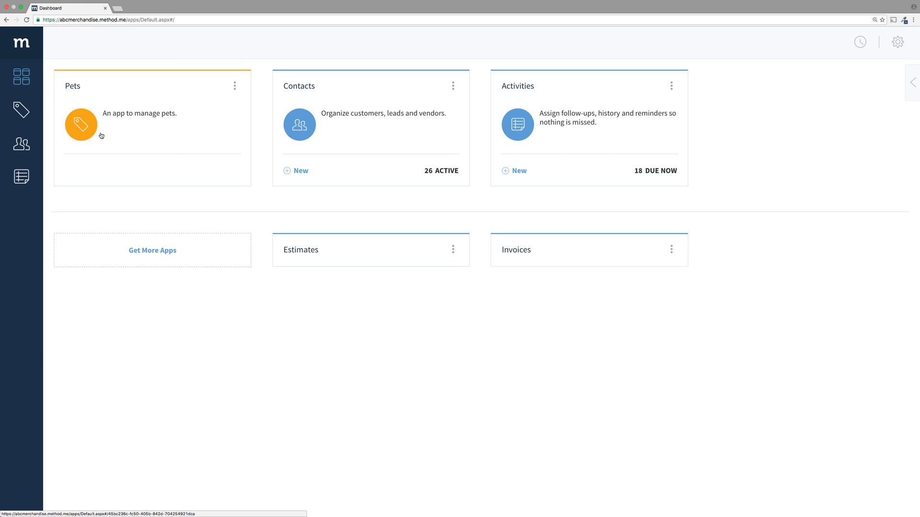
click(99, 134)
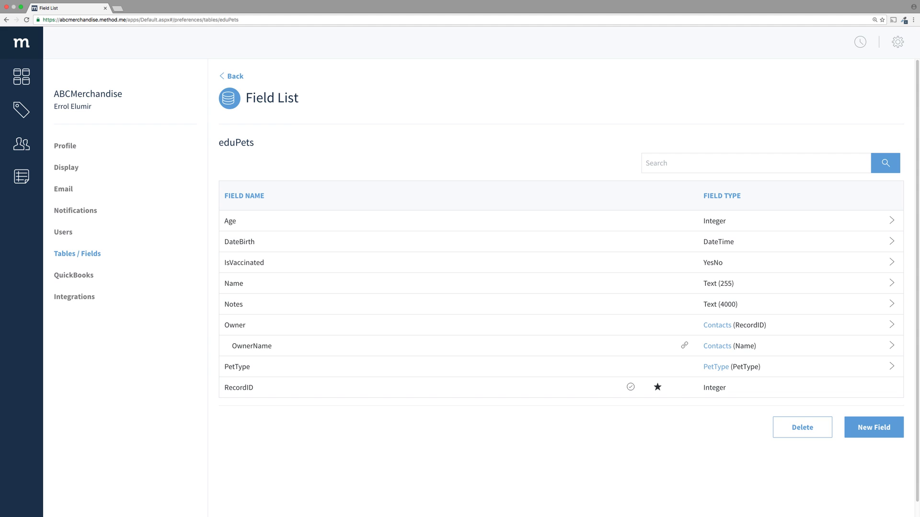
Step: Reach the Pets app's App Ribbons settings after briefly viewing the Contacts app's settings
click(27, 82)
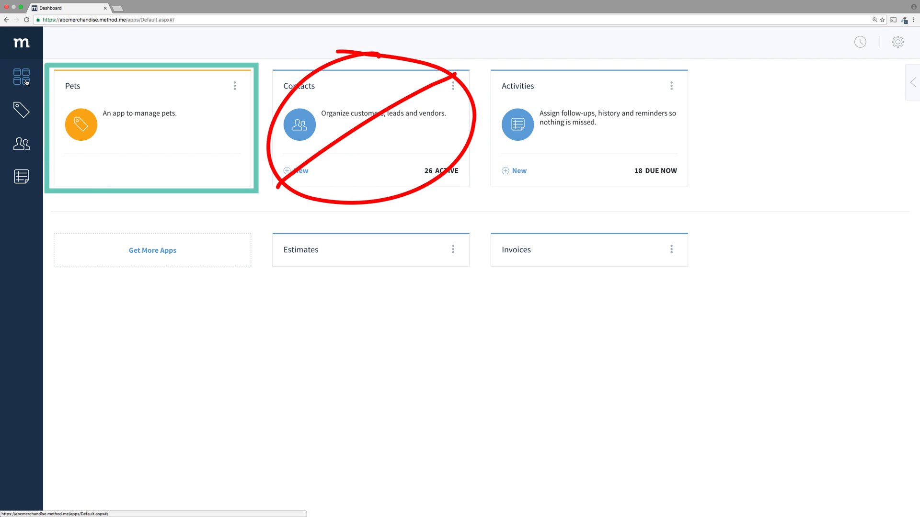
click(454, 87)
click(437, 141)
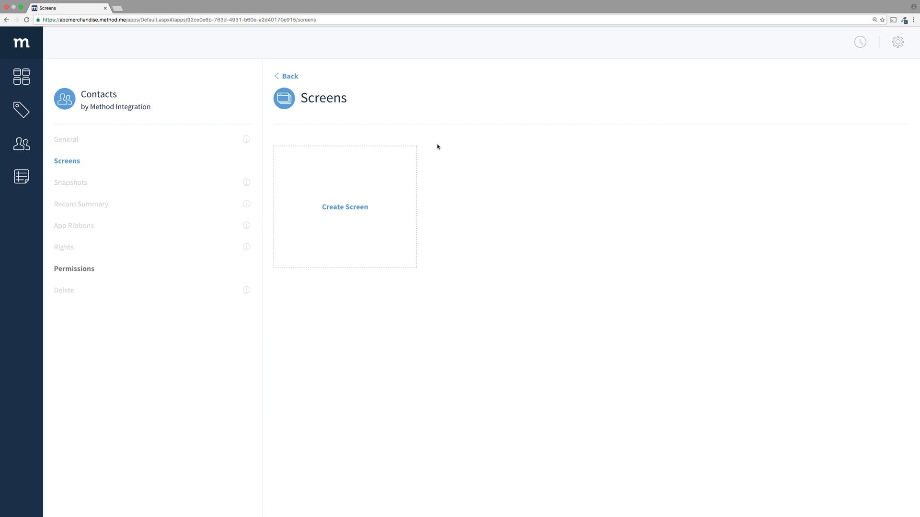
mouse_move(249, 227)
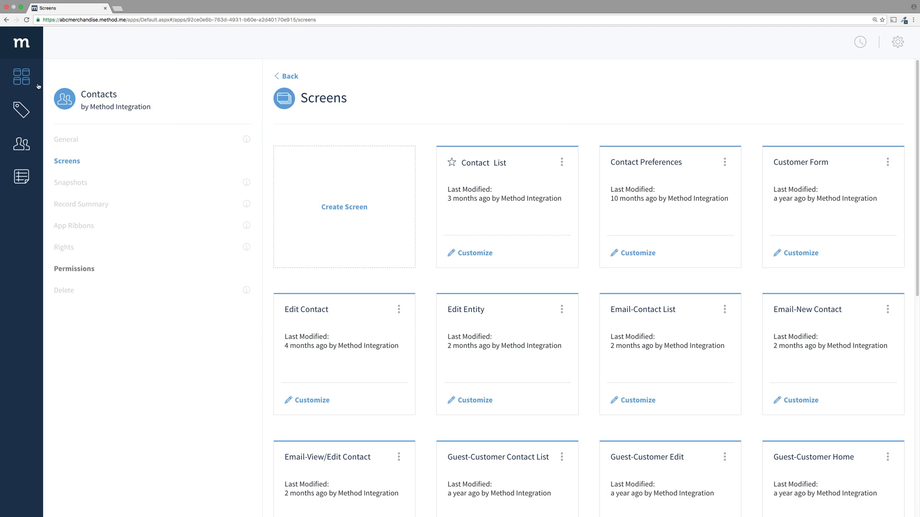
click(21, 76)
click(234, 86)
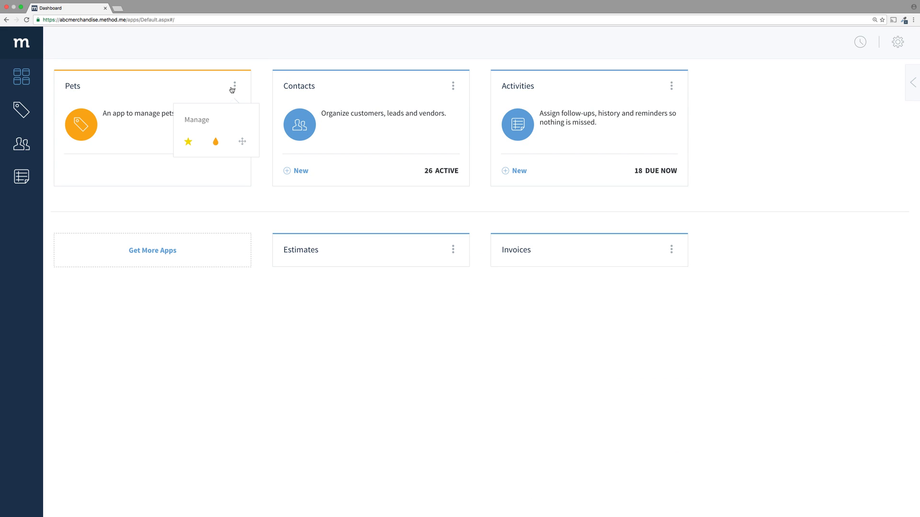
click(211, 119)
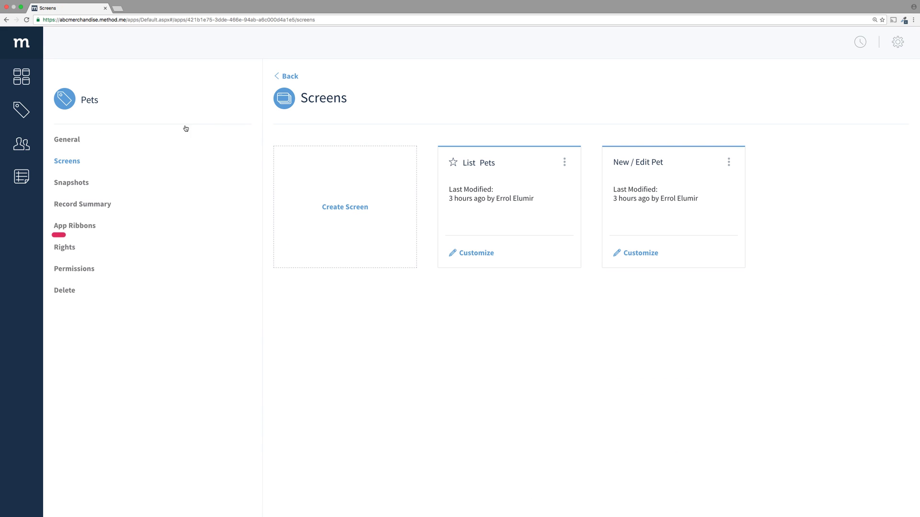
click(80, 229)
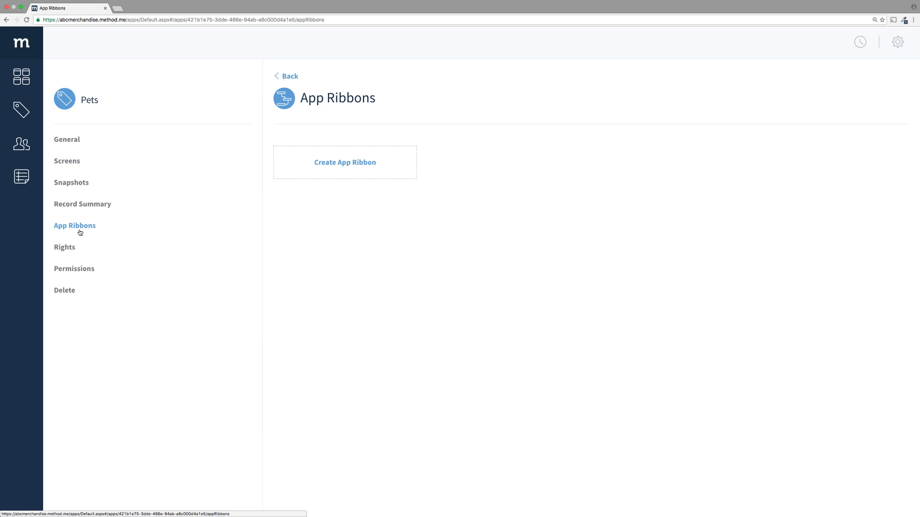
Step: Create a new app ribbon joining the eduPets Owner field to Contacts on RecordID
click(400, 159)
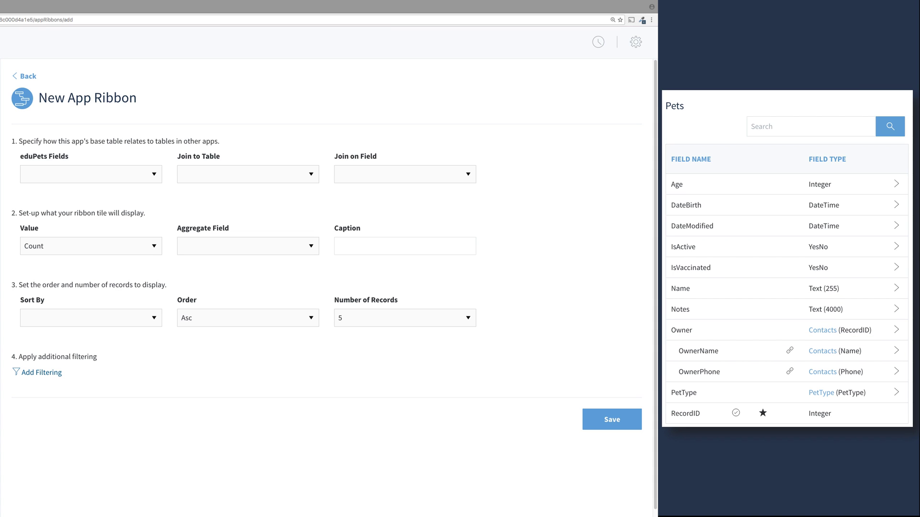
click(154, 175)
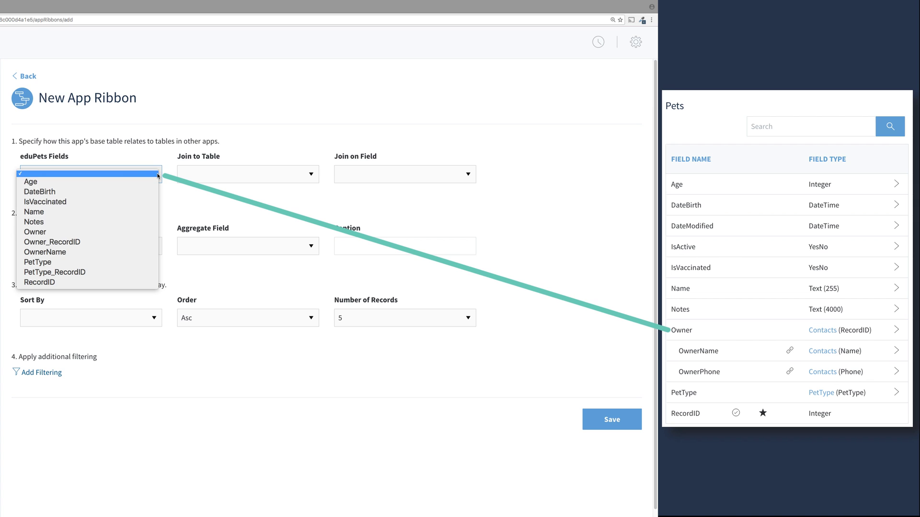
click(127, 232)
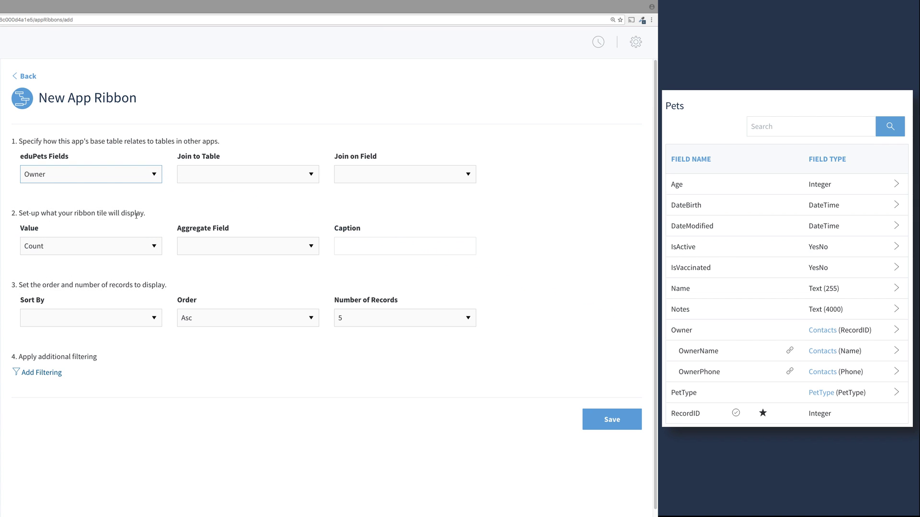
click(268, 174)
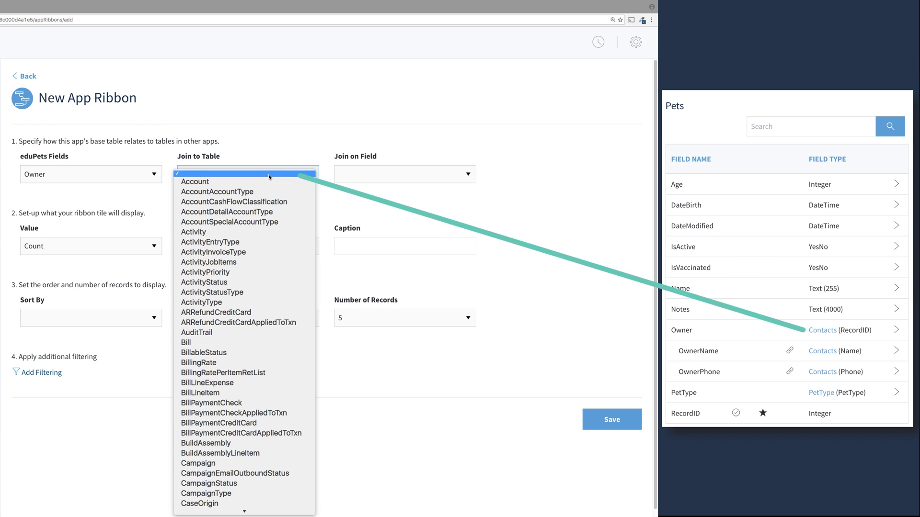
text(Contacts)
key(Return)
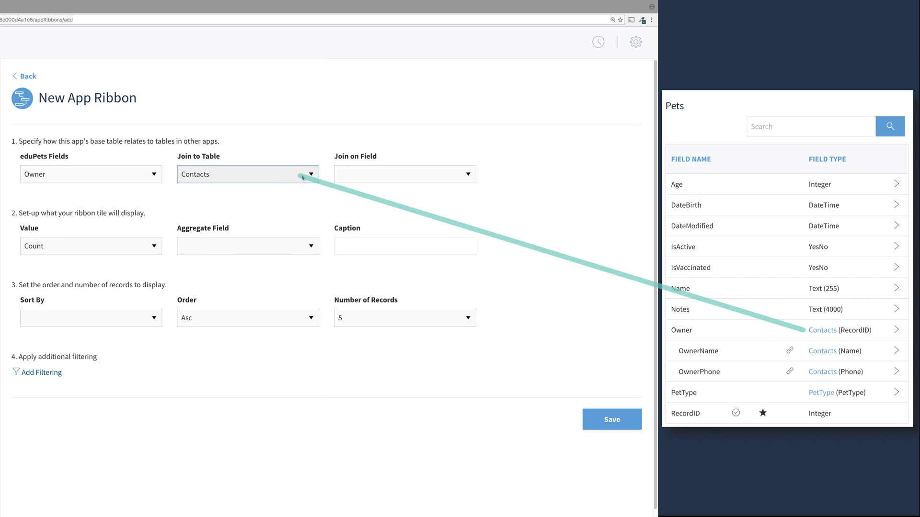
click(363, 180)
click(363, 193)
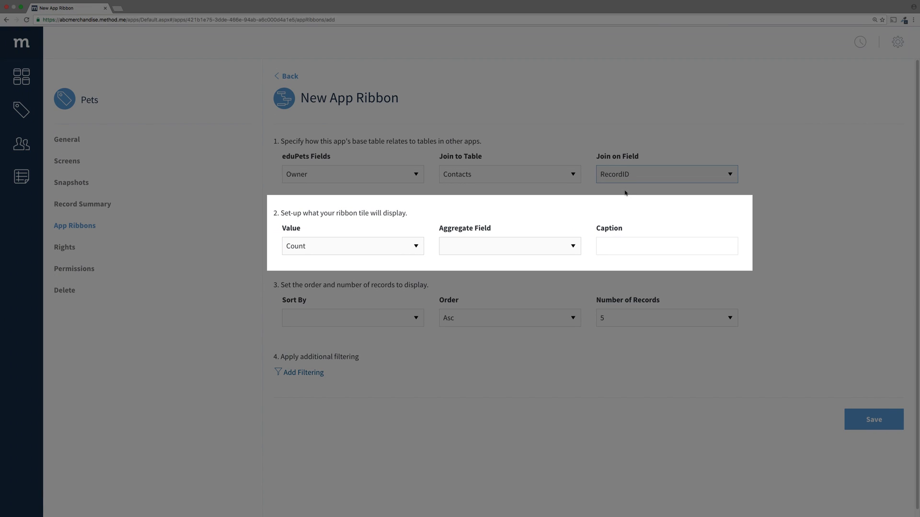
Step: Aggregate the ribbon count on RecordID, caption it 'Pets', and sort records by Name
click(569, 242)
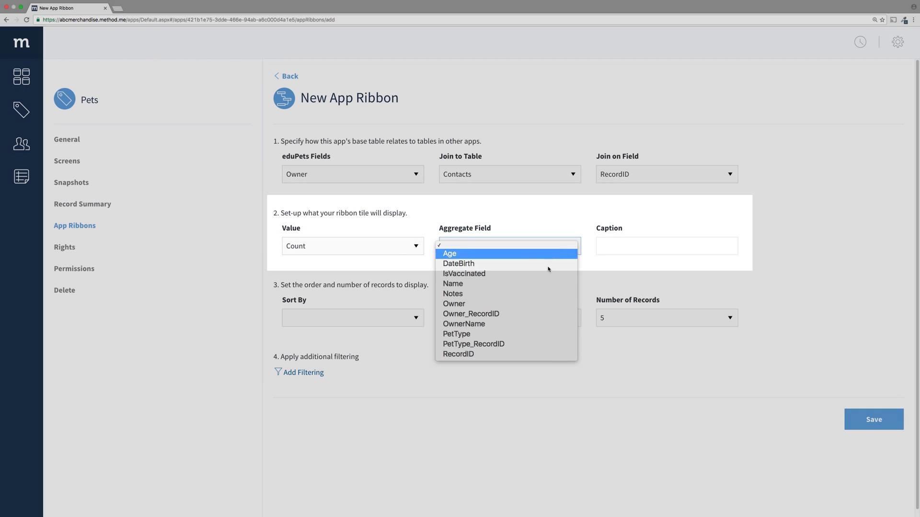
click(512, 353)
key(Tab)
text(Pets)
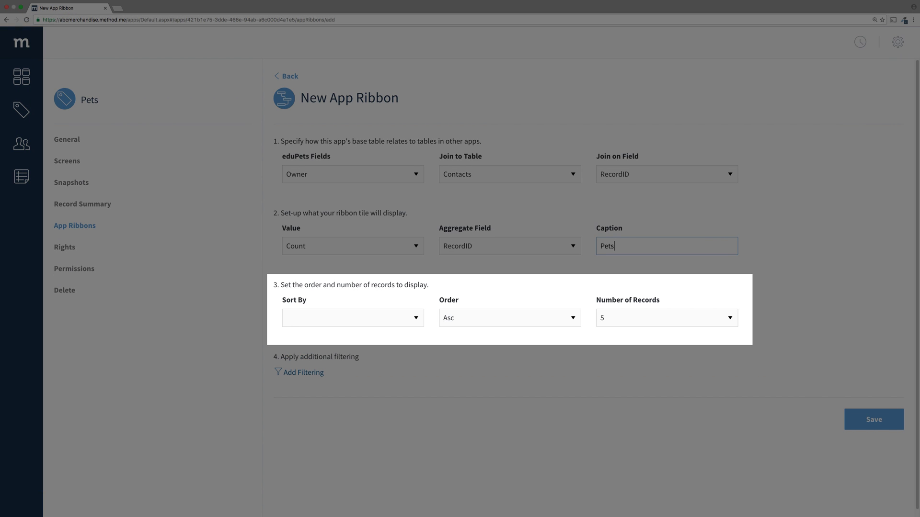
click(375, 319)
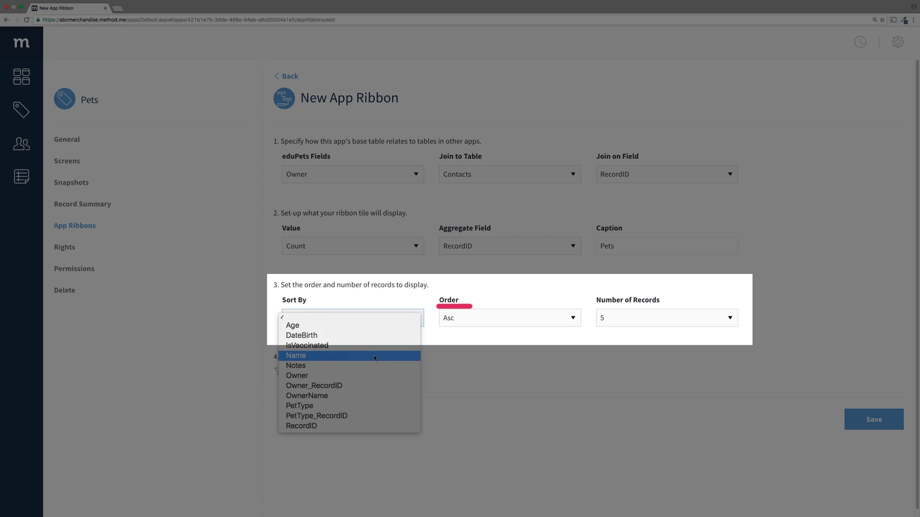
click(410, 358)
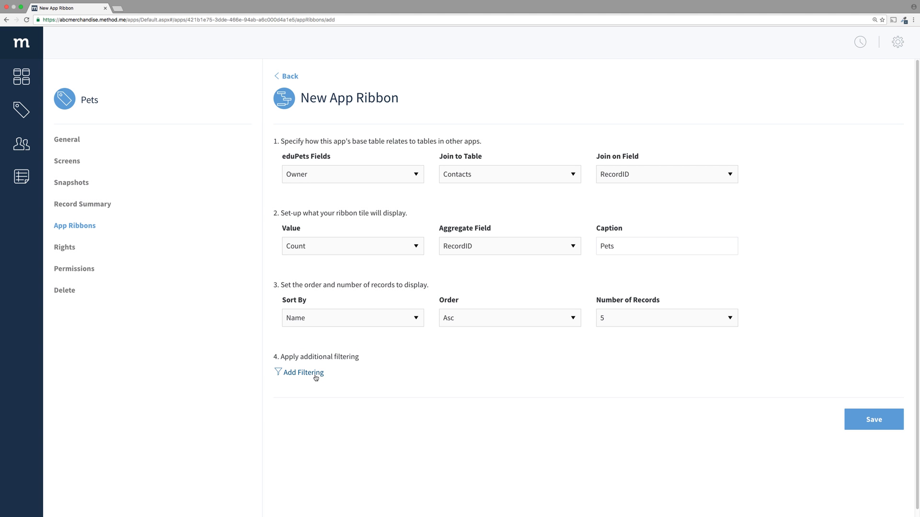
Step: Try an IsVaccinated equals Yes filter, remove it, and save the Pets ribbon unfiltered
click(306, 373)
scroll(314, 350, down, 5)
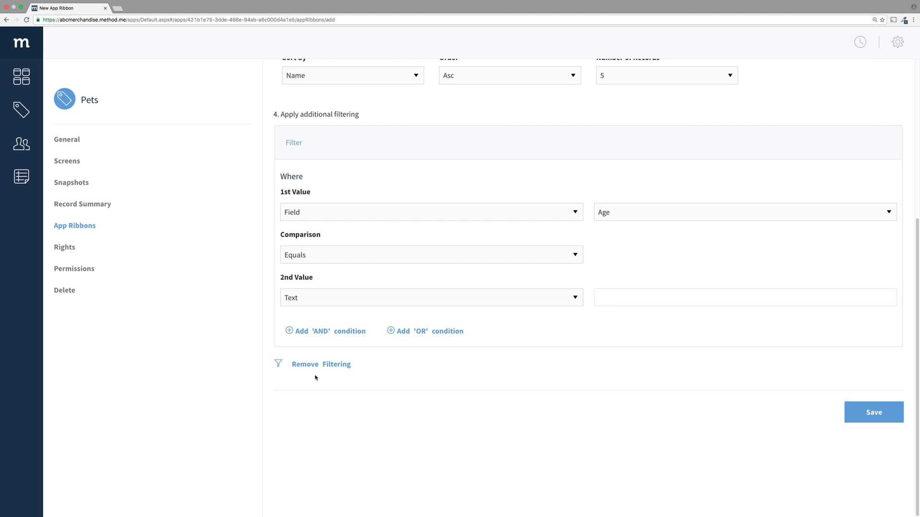
click(651, 211)
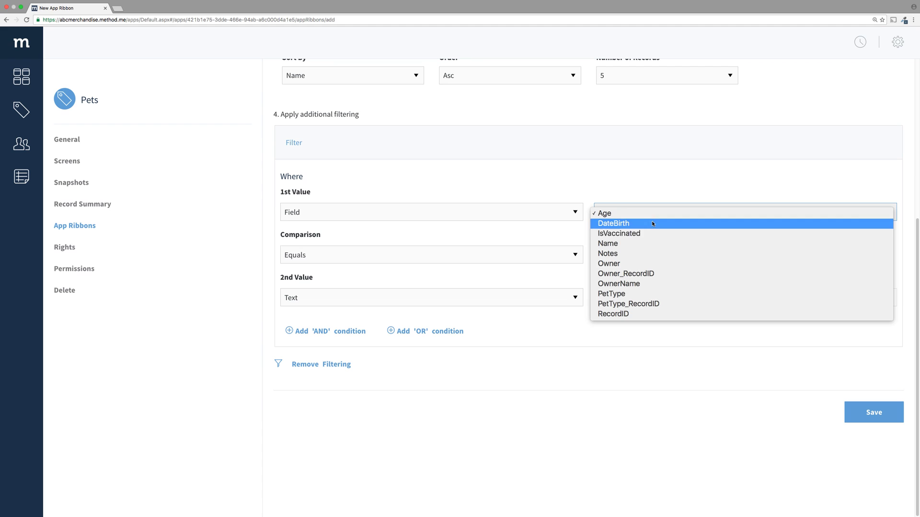
click(653, 234)
click(547, 298)
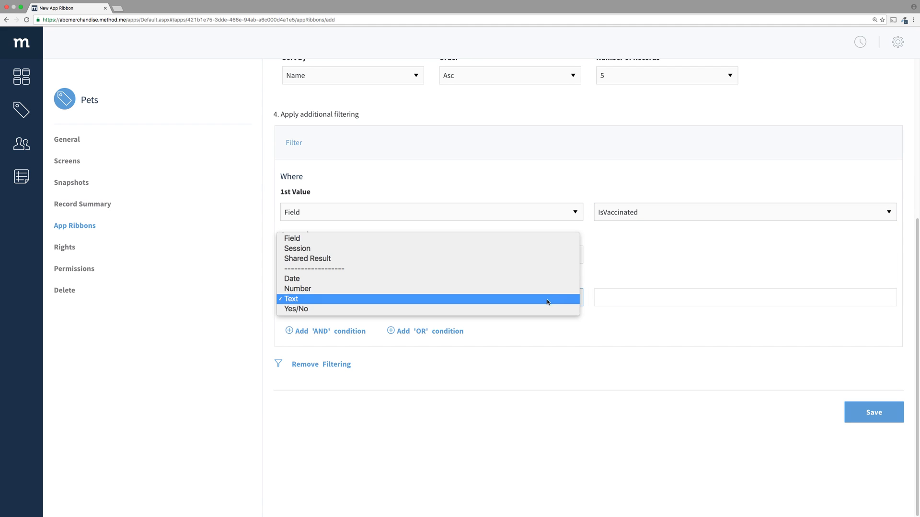
click(553, 309)
click(621, 297)
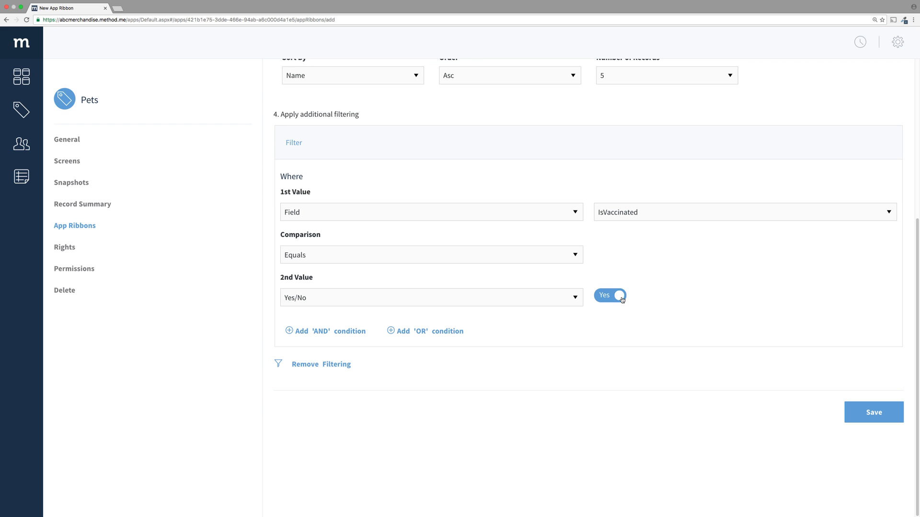
click(345, 365)
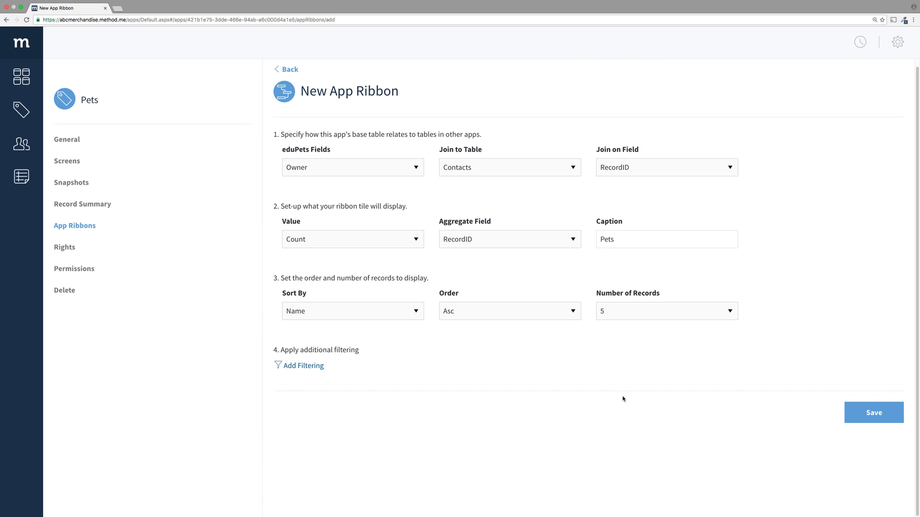
click(868, 414)
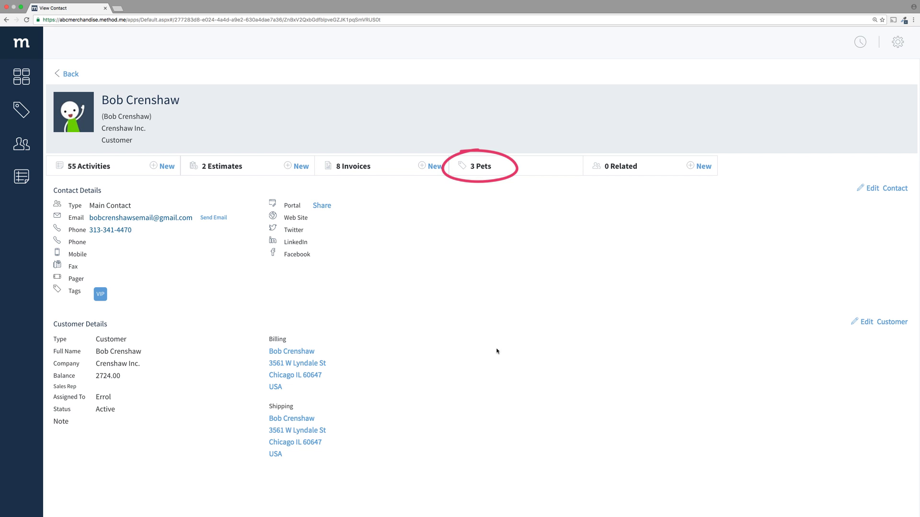
Step: Open the '3 Pets' ribbon list, dismiss its parse error, and return to the dashboard
click(482, 168)
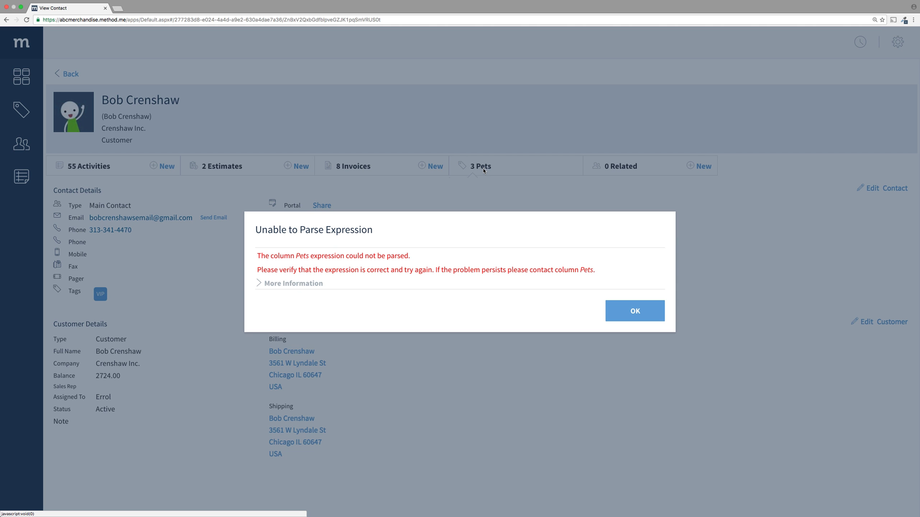
click(640, 318)
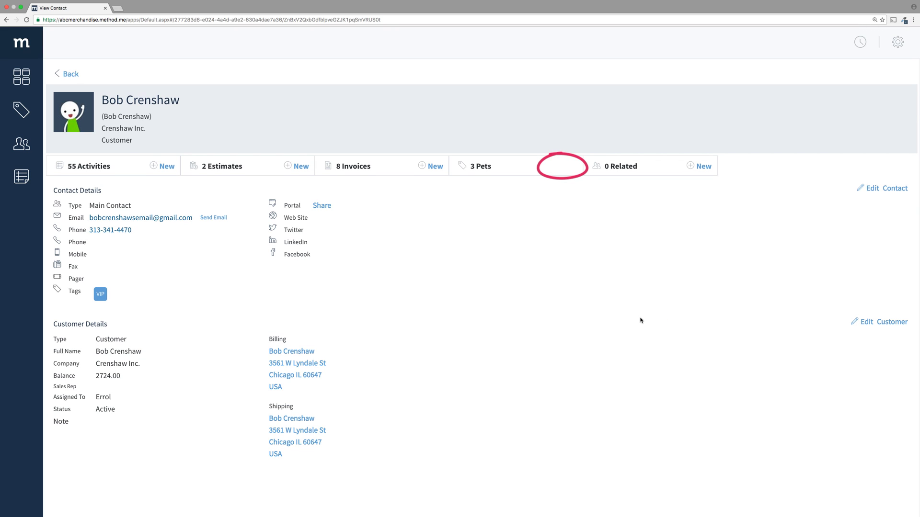
click(21, 77)
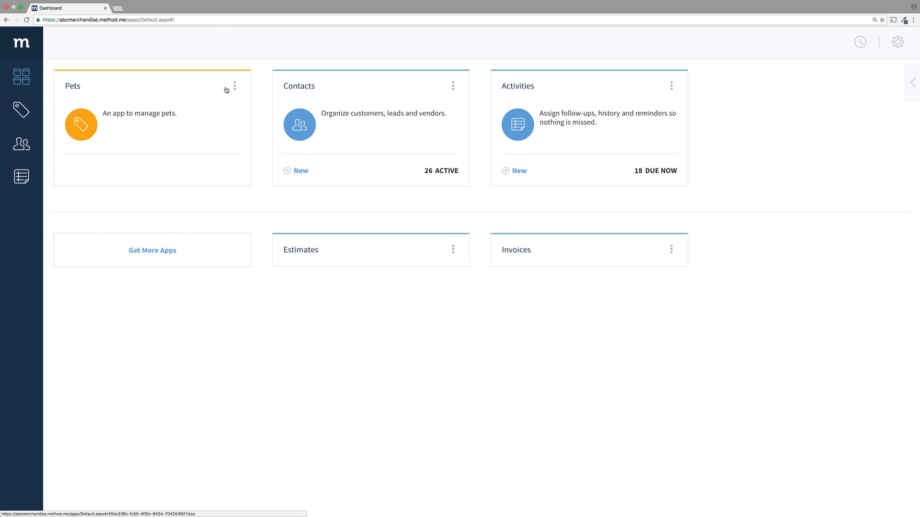
Step: Set the Pets viewing and new-record screens both to New / Edit Pet and save
click(234, 86)
click(208, 120)
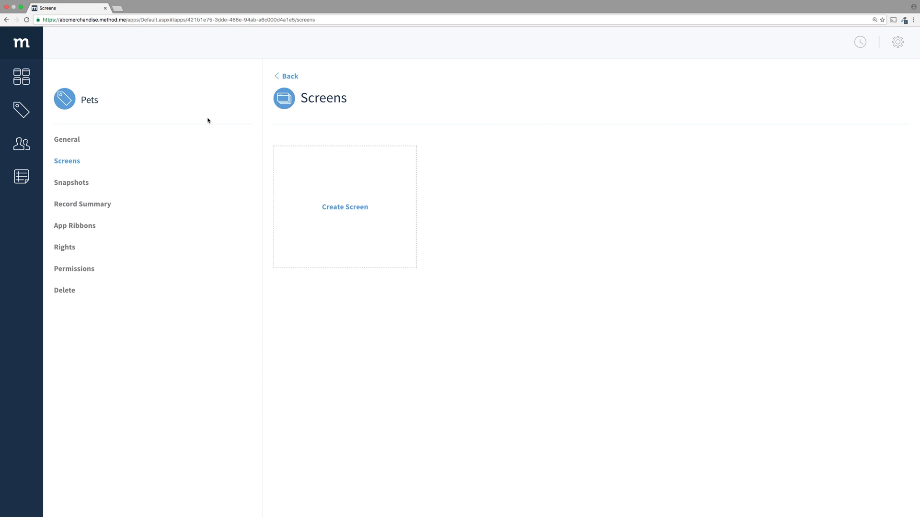
click(70, 139)
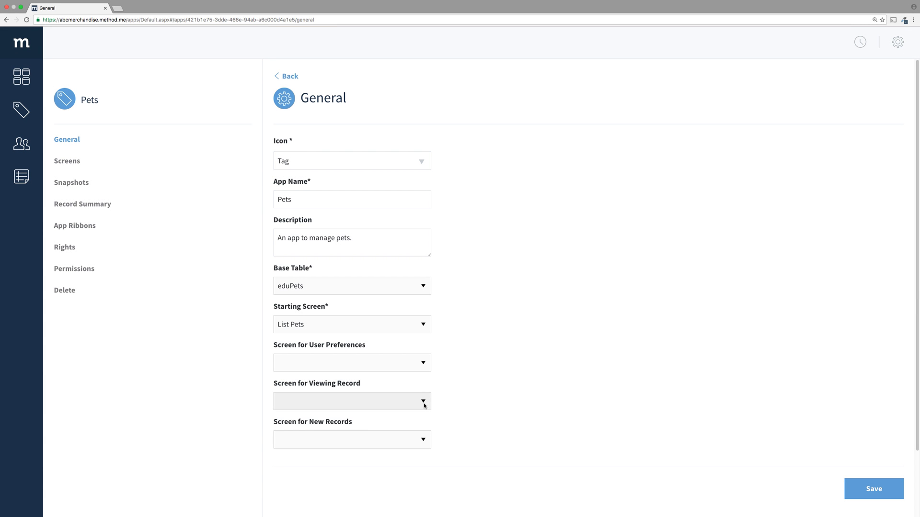
click(424, 402)
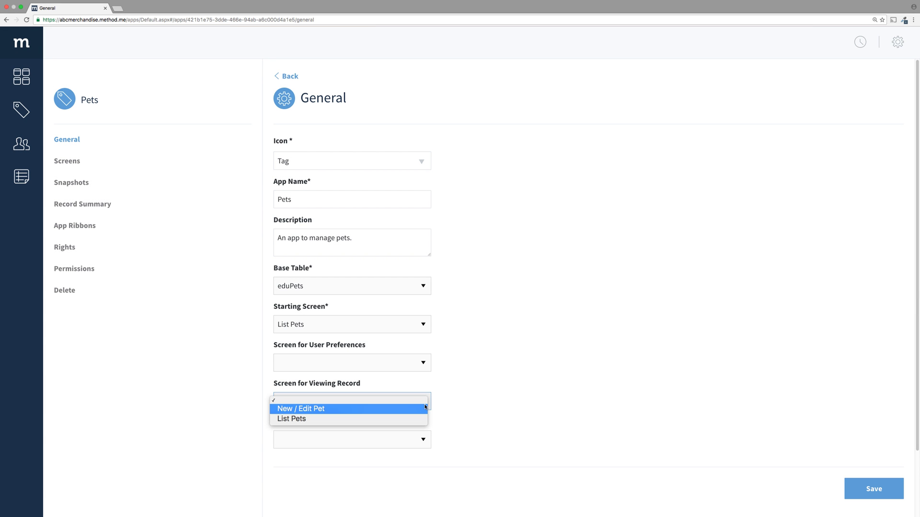
click(425, 408)
click(424, 439)
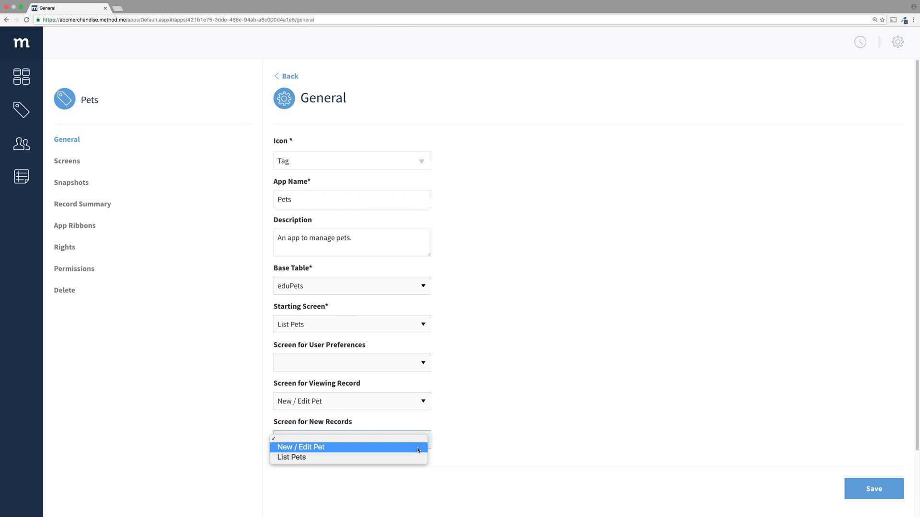
click(425, 448)
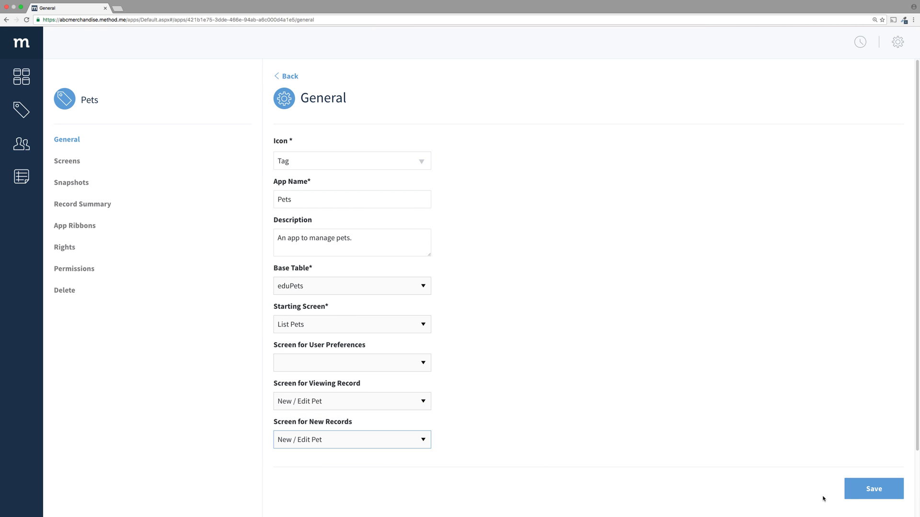
click(848, 496)
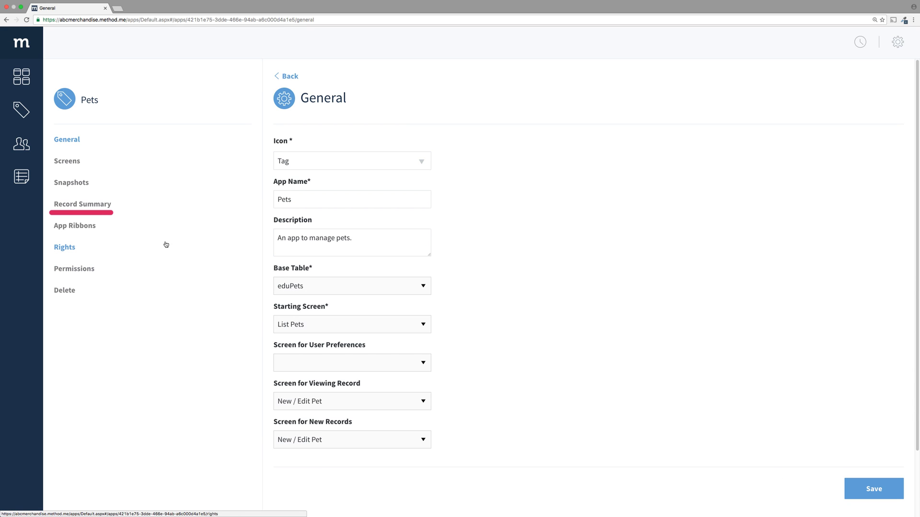
Step: Open the Pets Default Summary from Record Summary and check the available item kinds
click(108, 207)
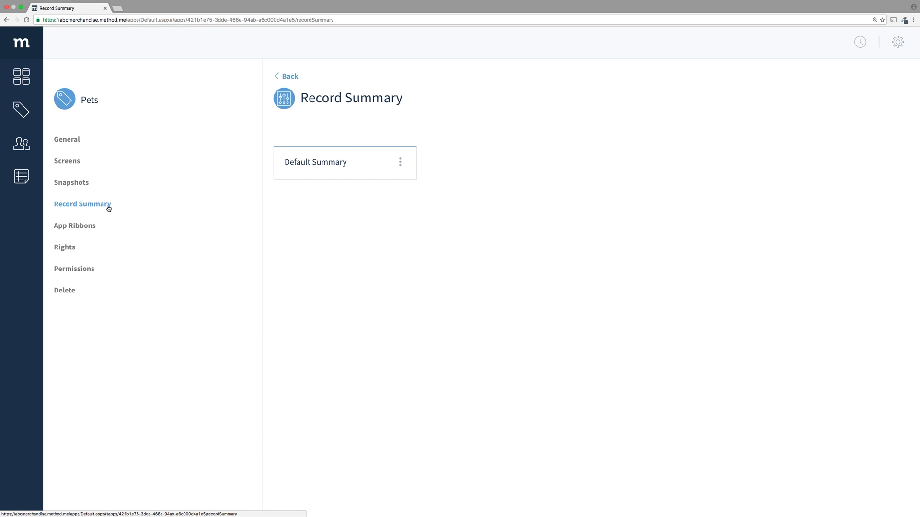
click(306, 166)
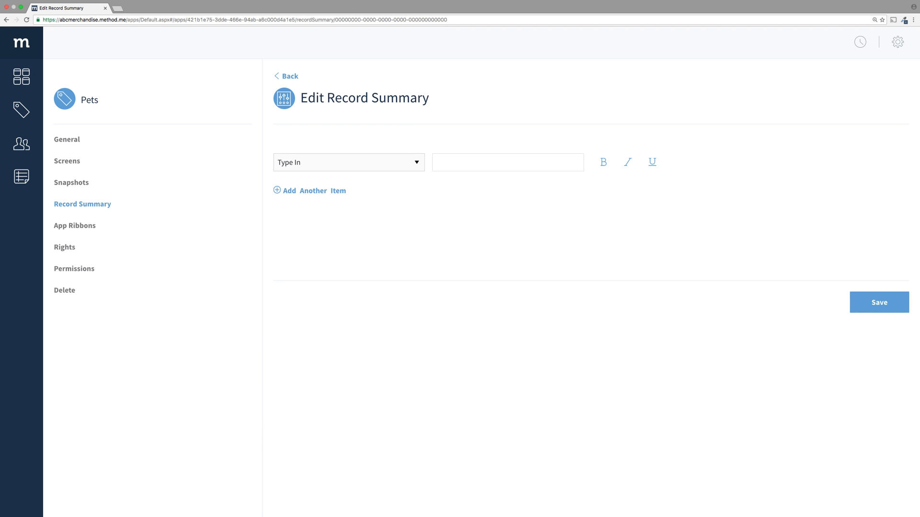
click(411, 163)
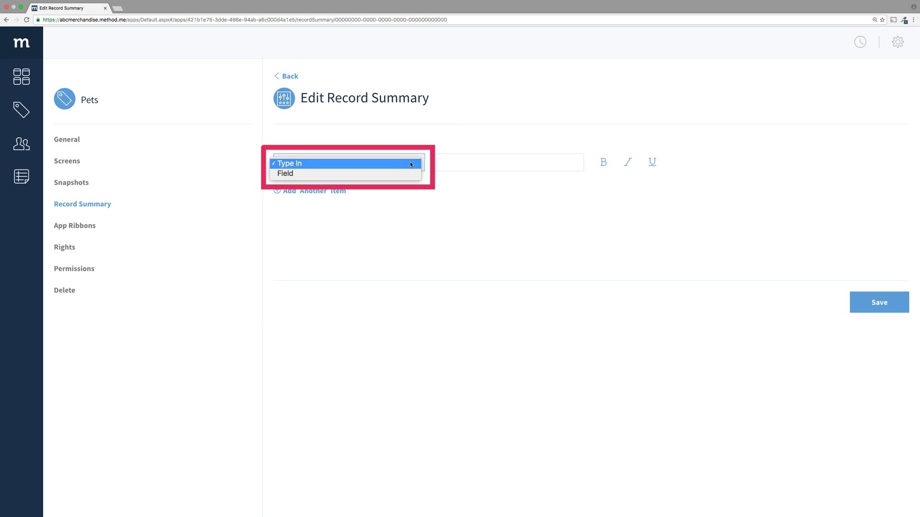
click(414, 157)
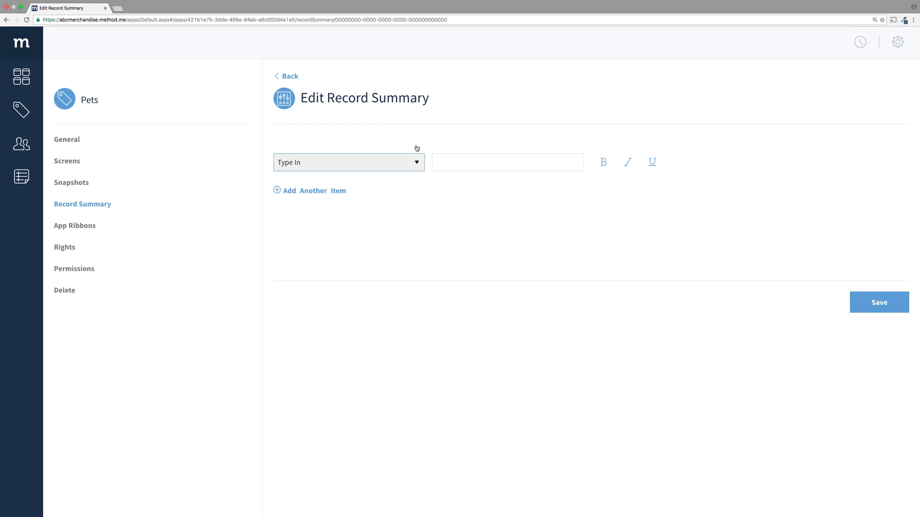
Step: Make the first summary item the Name field, formatted bold
click(412, 165)
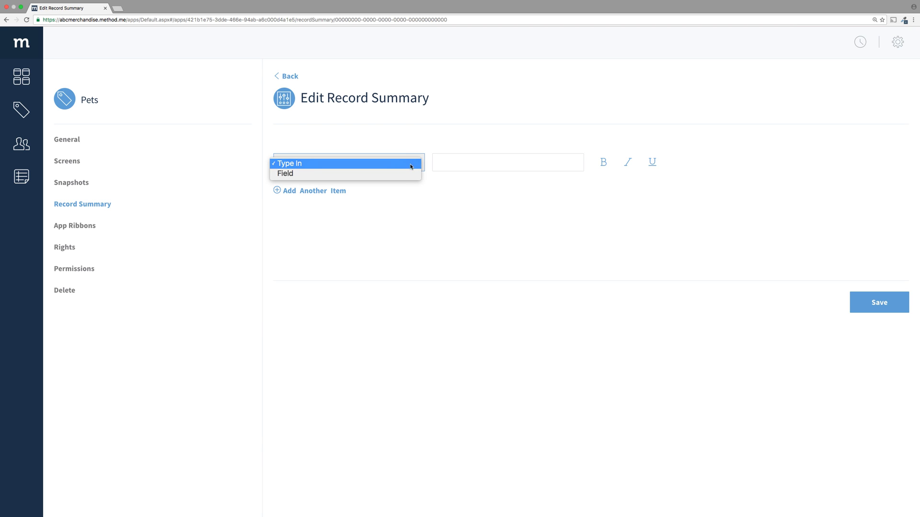
click(409, 173)
click(448, 166)
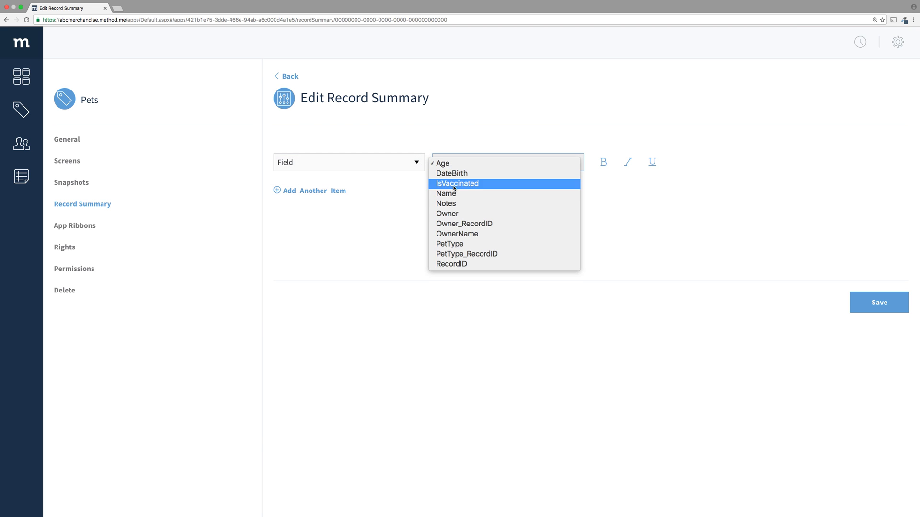
click(453, 192)
click(602, 165)
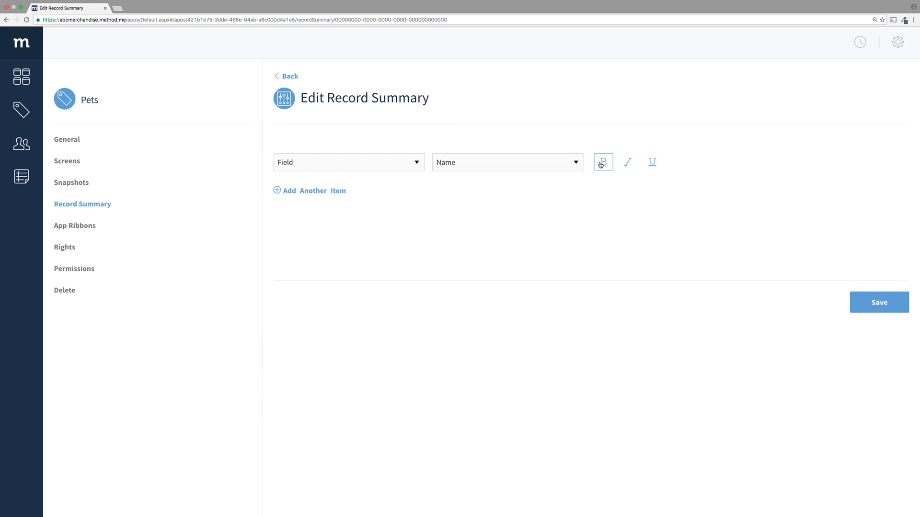
Step: Append '(Age:' text, the Age field and ')' items, then save the summary
click(336, 192)
click(598, 213)
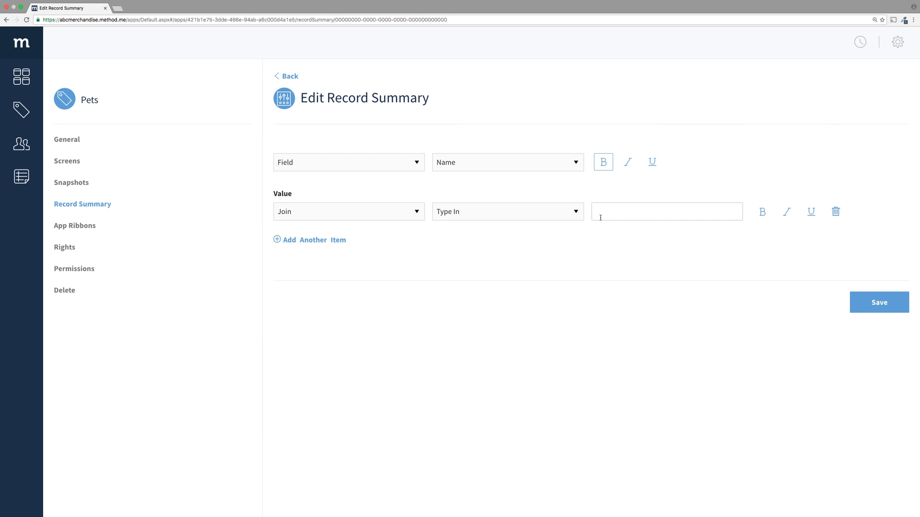
text((Age:)
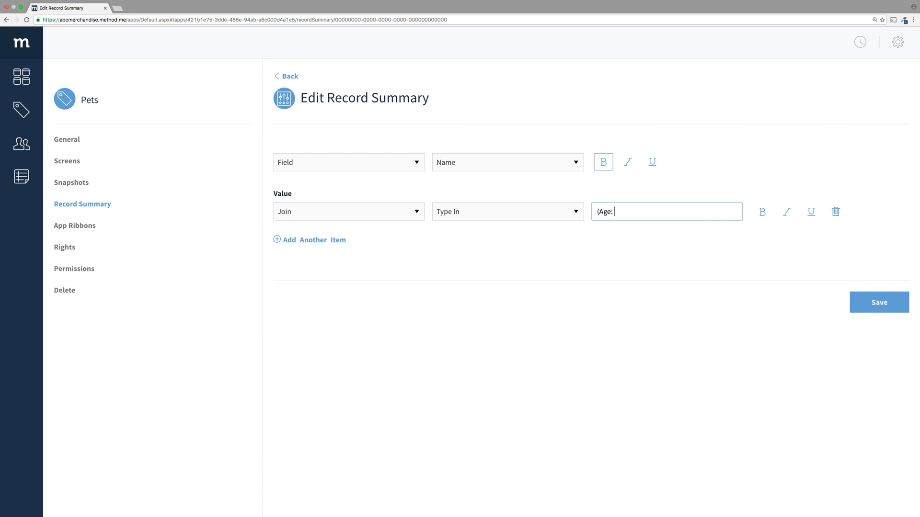
click(343, 241)
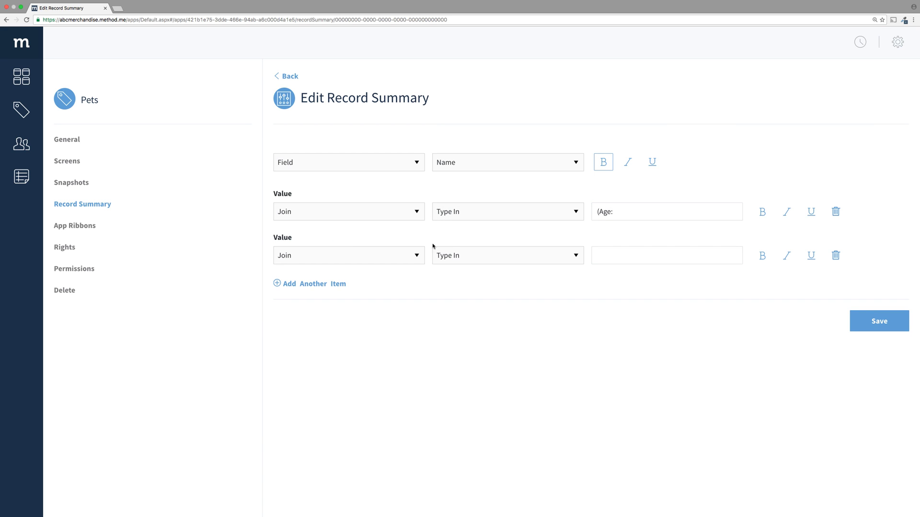
click(488, 255)
click(488, 266)
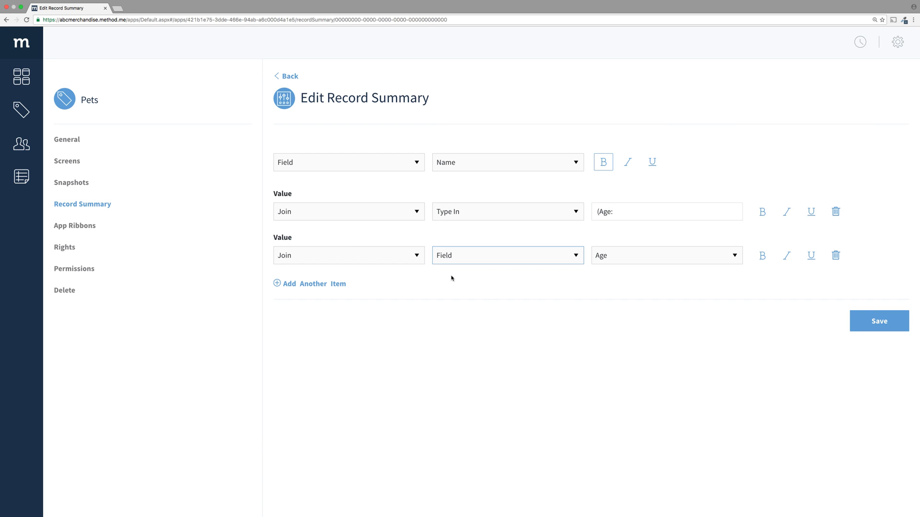
click(344, 285)
click(617, 296)
text())
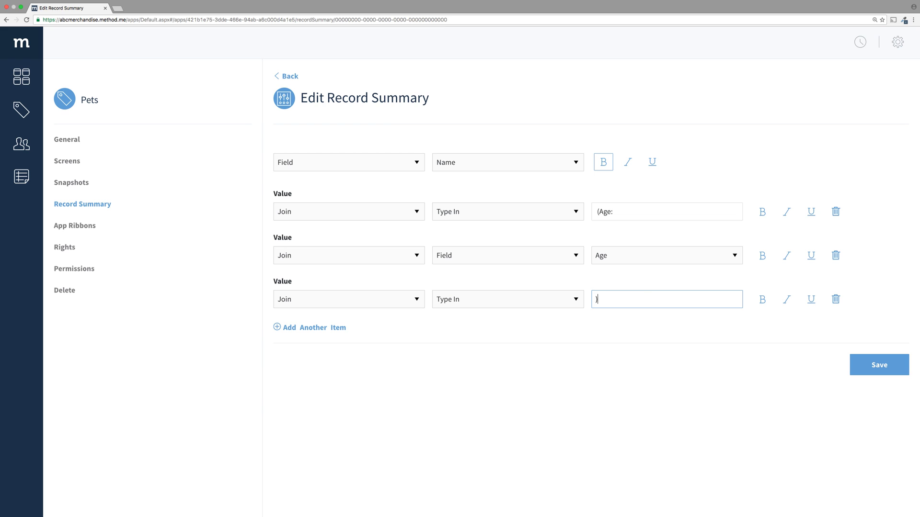
click(869, 367)
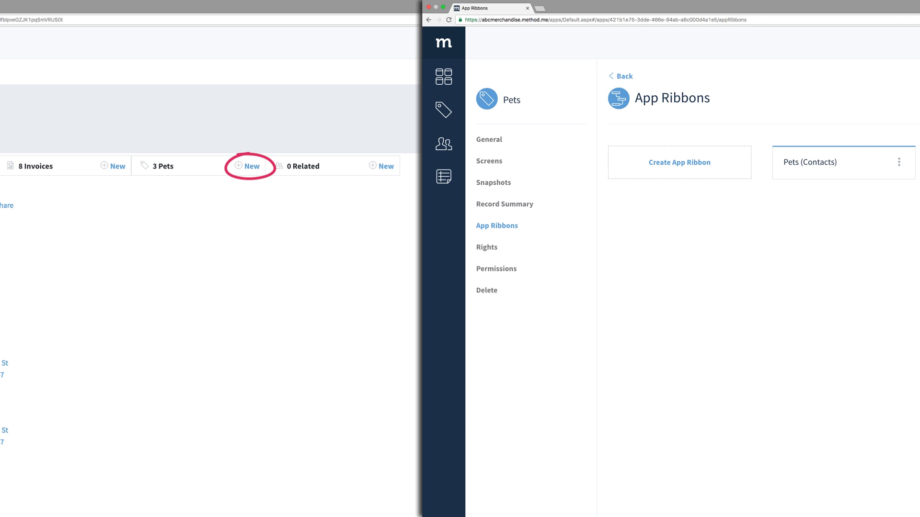
Step: Open the pet Eggbun's Edit Pet screen from the contact's Pets ribbon list
click(491, 142)
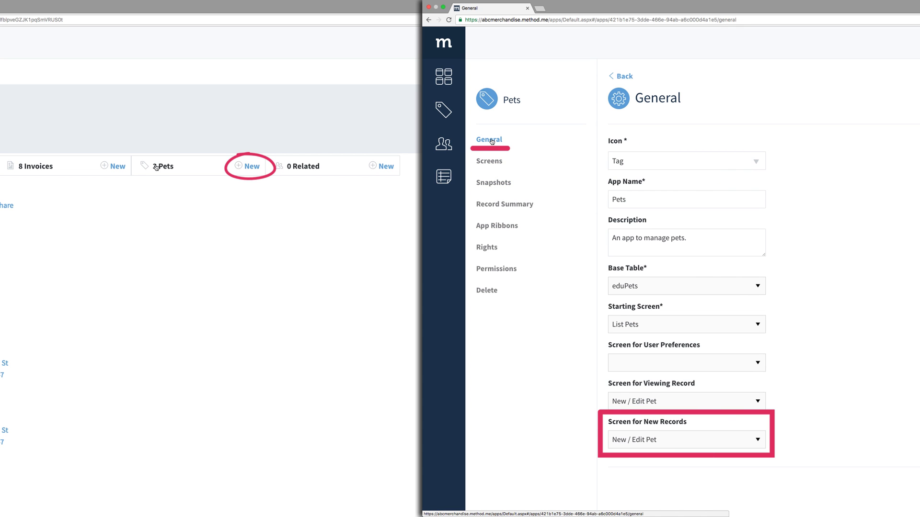
mouse_move(163, 171)
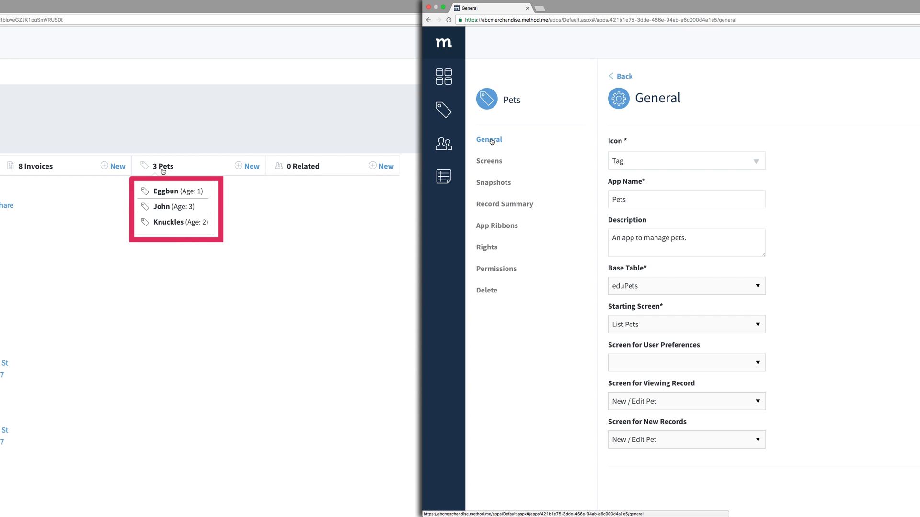
click(521, 206)
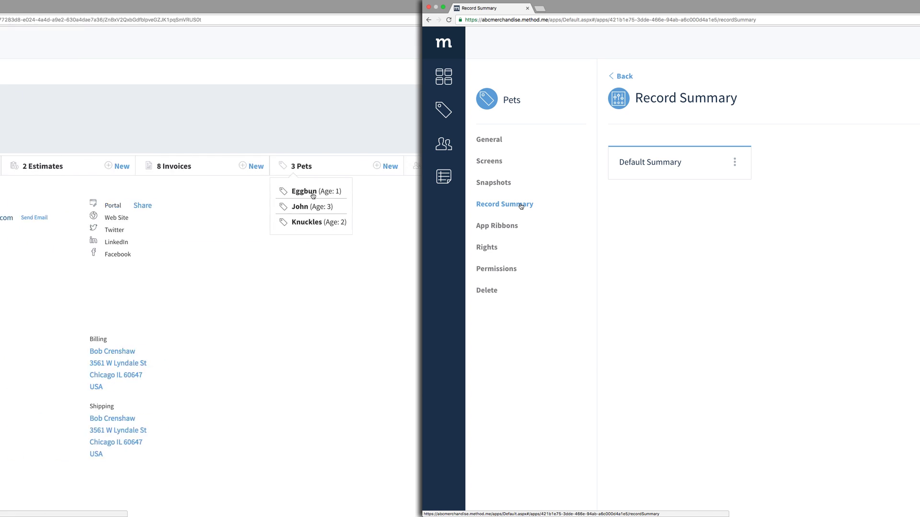
click(173, 192)
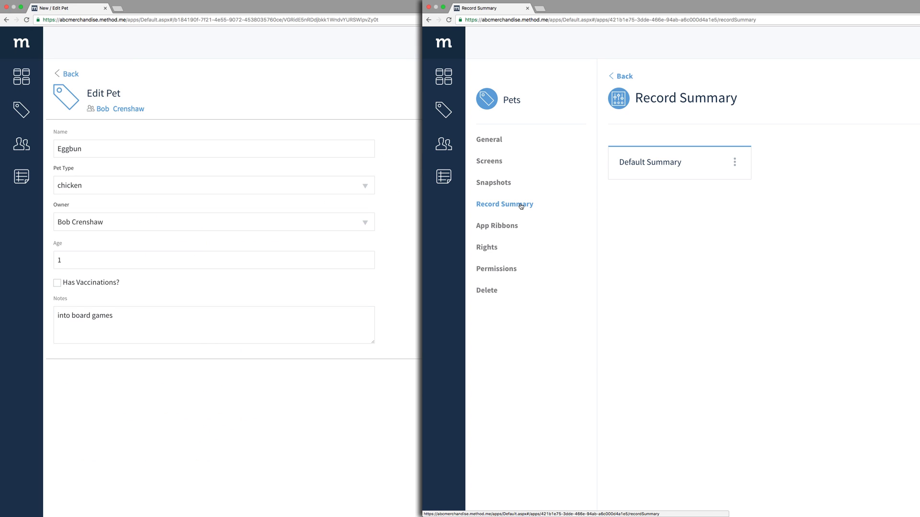
click(499, 141)
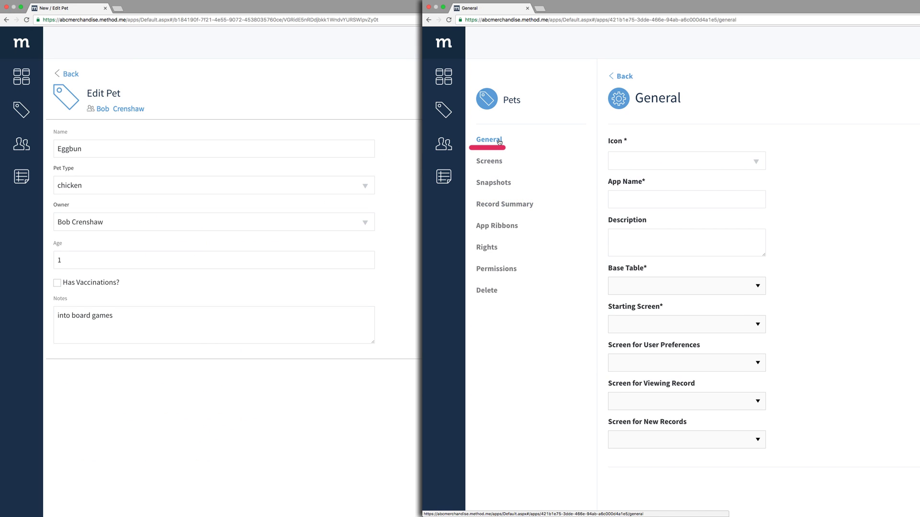